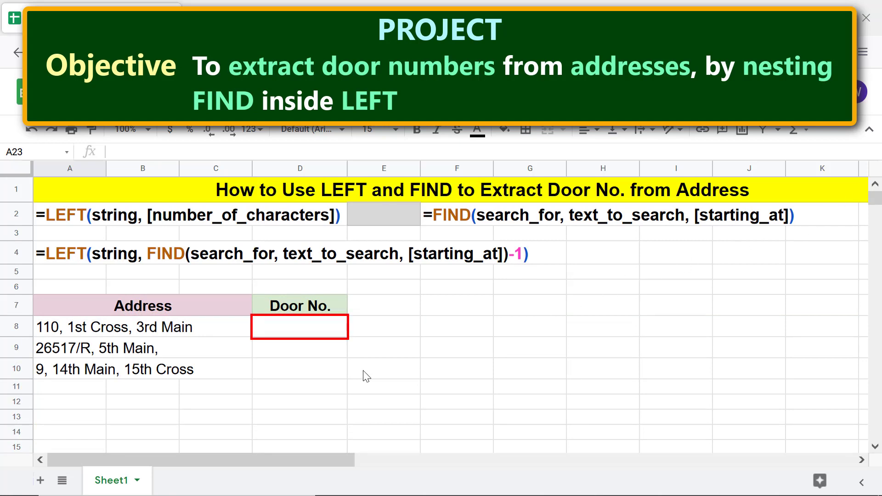
# - Begin =LEFT(A8 in Door No. cell D8, taking the A8 address as its text
pyautogui.click(318, 331)
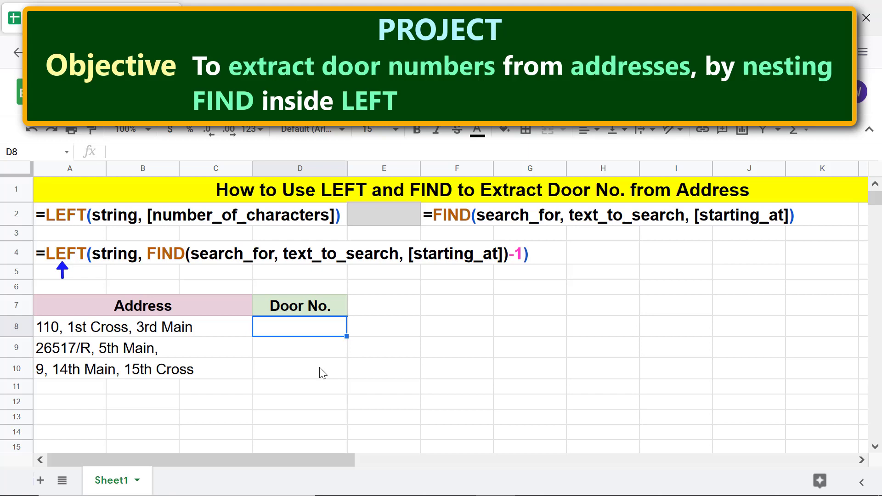
pyautogui.write('=le')
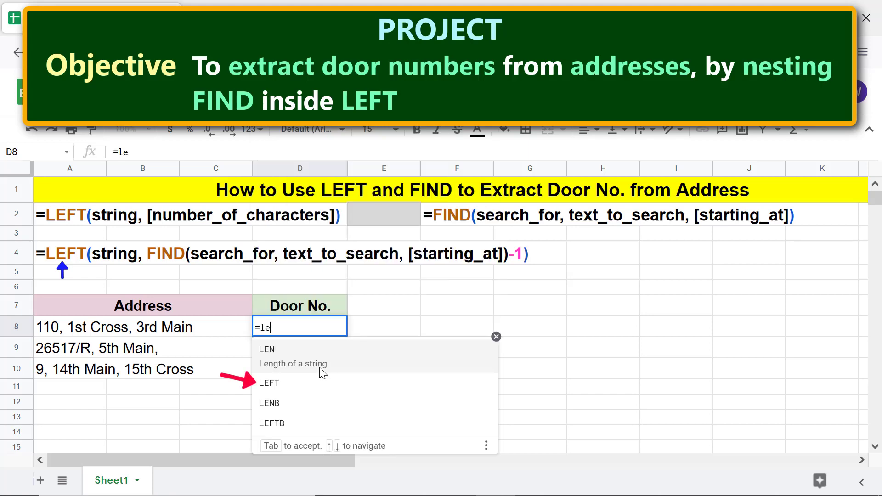
pyautogui.click(318, 388)
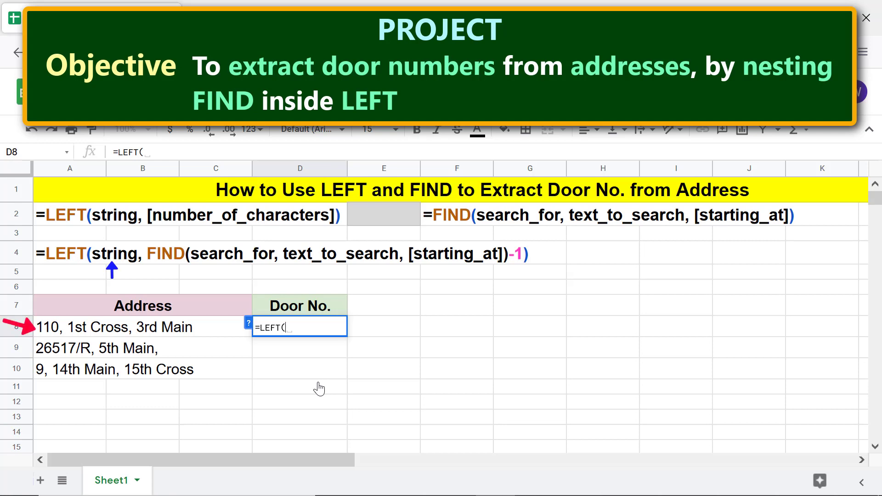
pyautogui.write('A8')
pyautogui.click(167, 334)
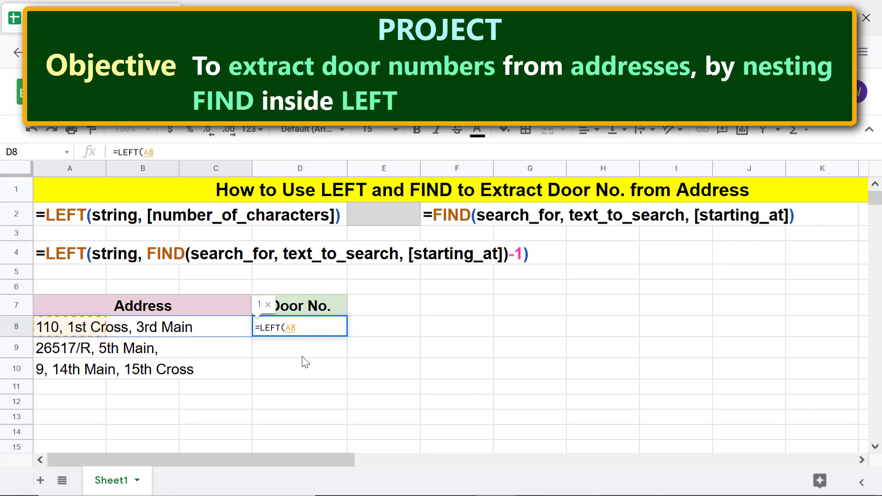
pyautogui.write(',')
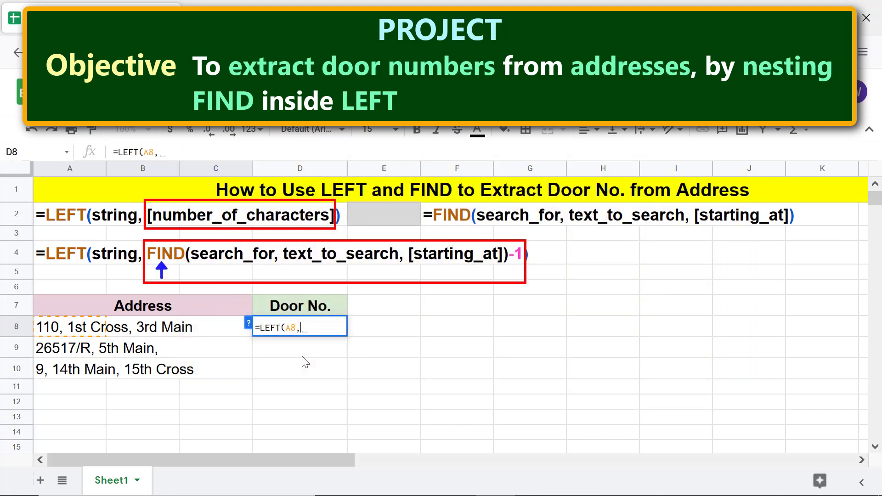
pyautogui.write('f')
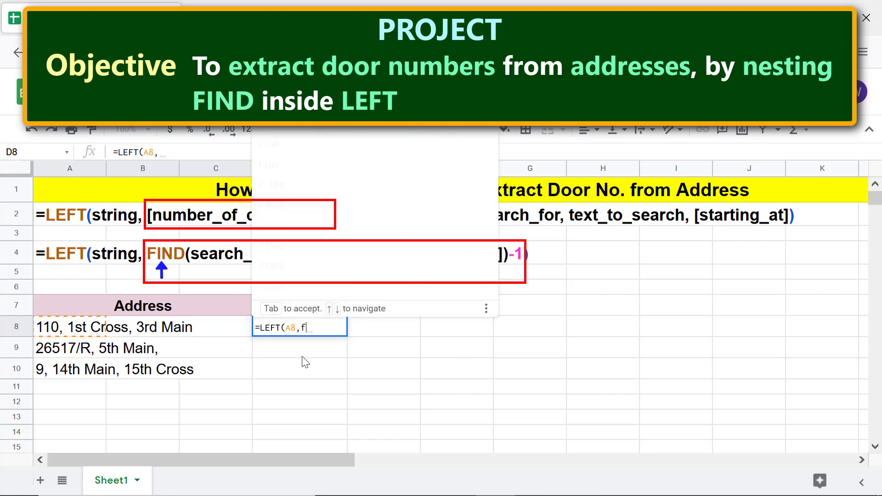
pyautogui.write('ind(')
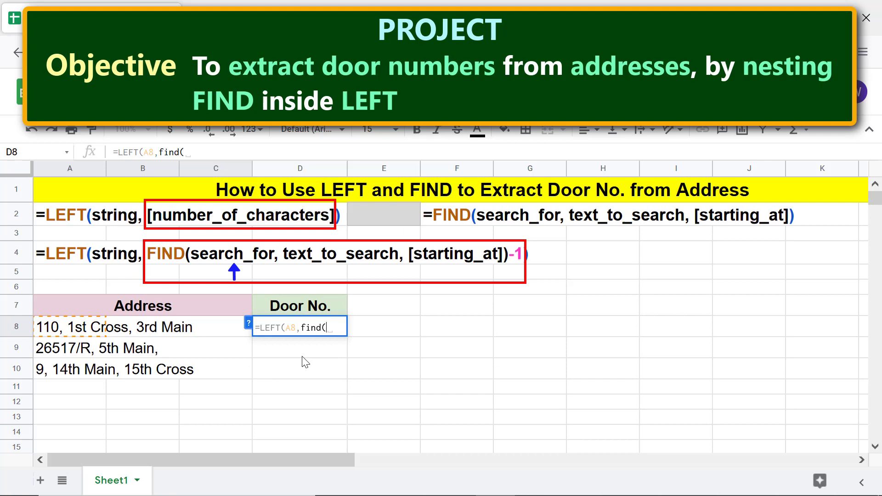
pyautogui.write('",')
pyautogui.write('"')
pyautogui.write(',')
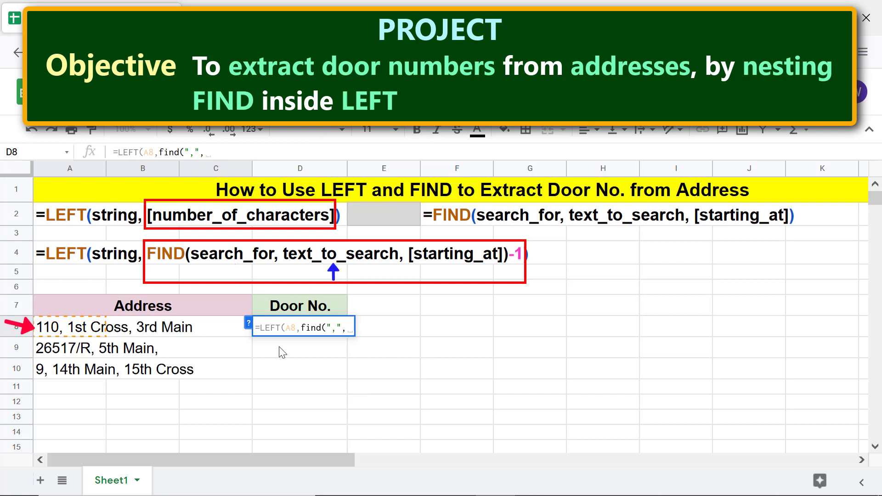
# - Finish D8 as =LEFT(A8,FIND(",",A8,1)-1) so it returns 110
pyautogui.click(85, 332)
pyautogui.write(',')
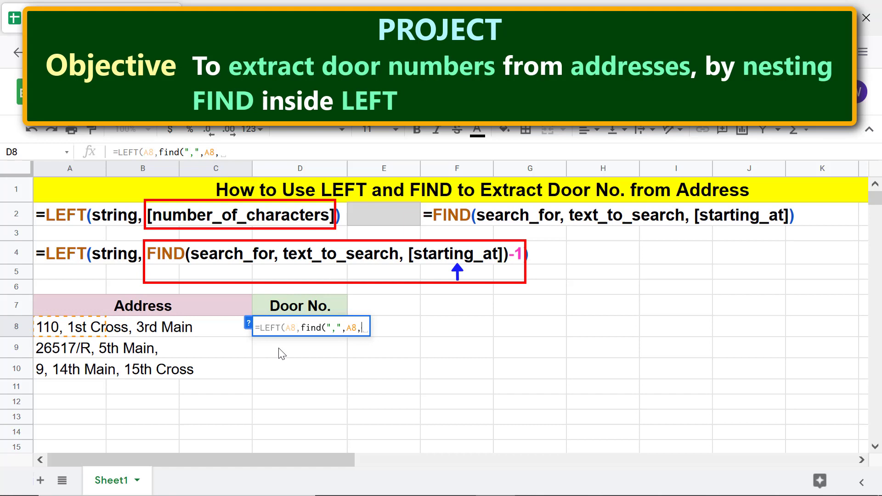
pyautogui.write('1')
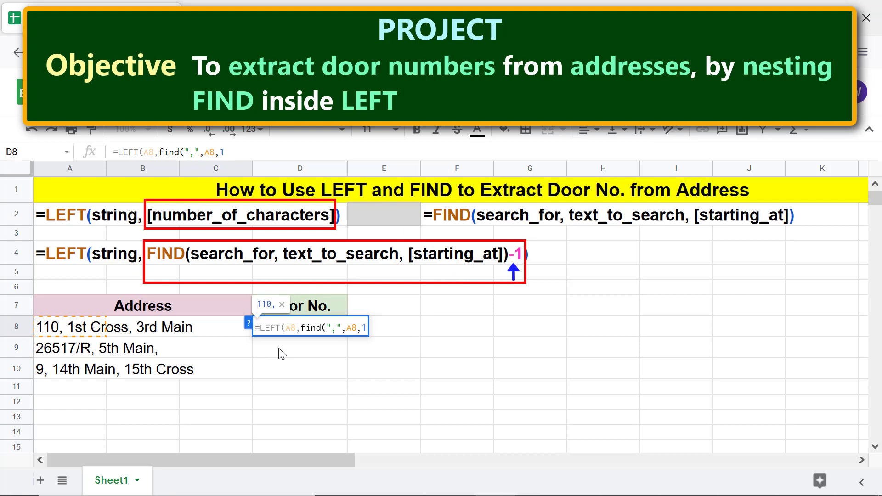
pyautogui.write(')-1')
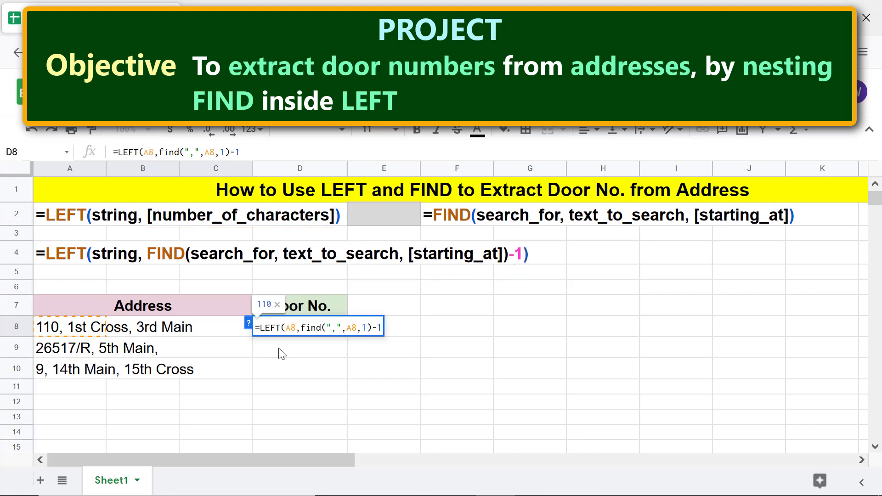
pyautogui.write(')')
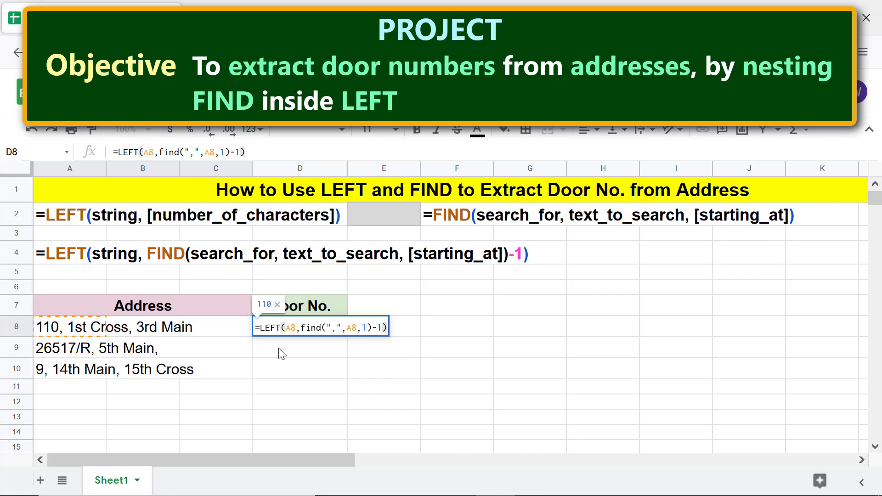
# - Commit D8 and accept the autofill so D8:D10 show 110, 26517/R and 9
pyautogui.press('Return')
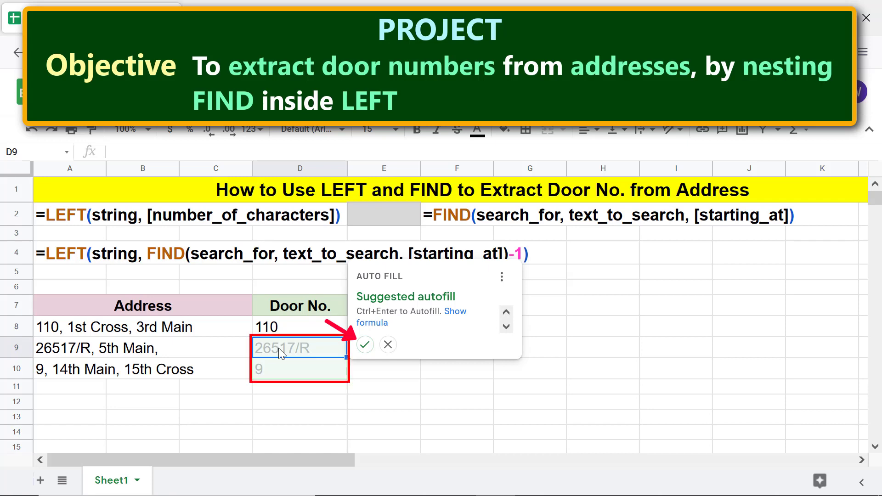
pyautogui.click(365, 344)
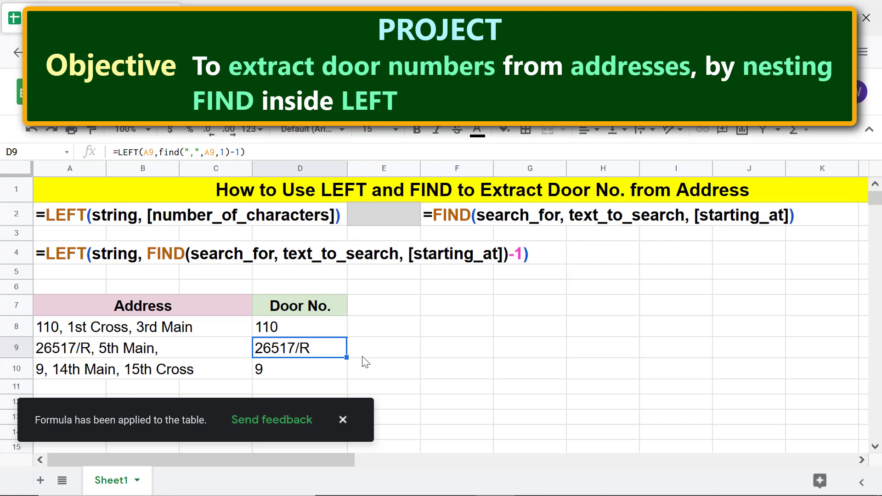
pyautogui.click(338, 385)
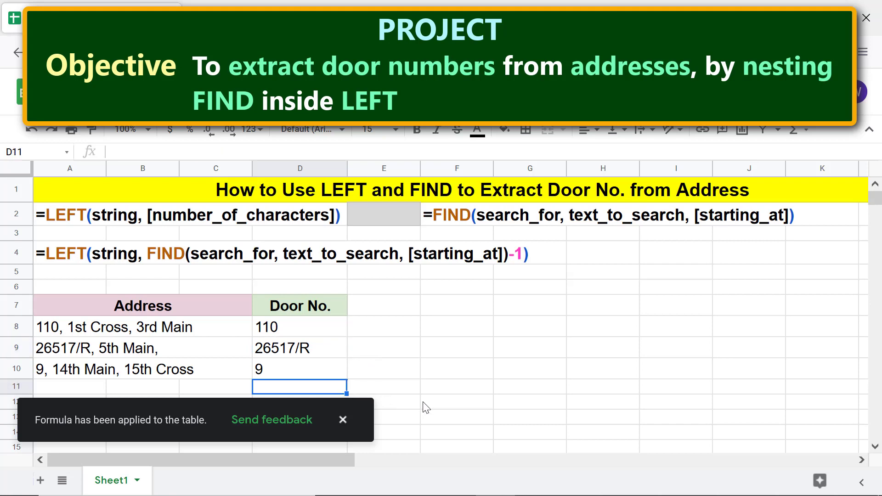